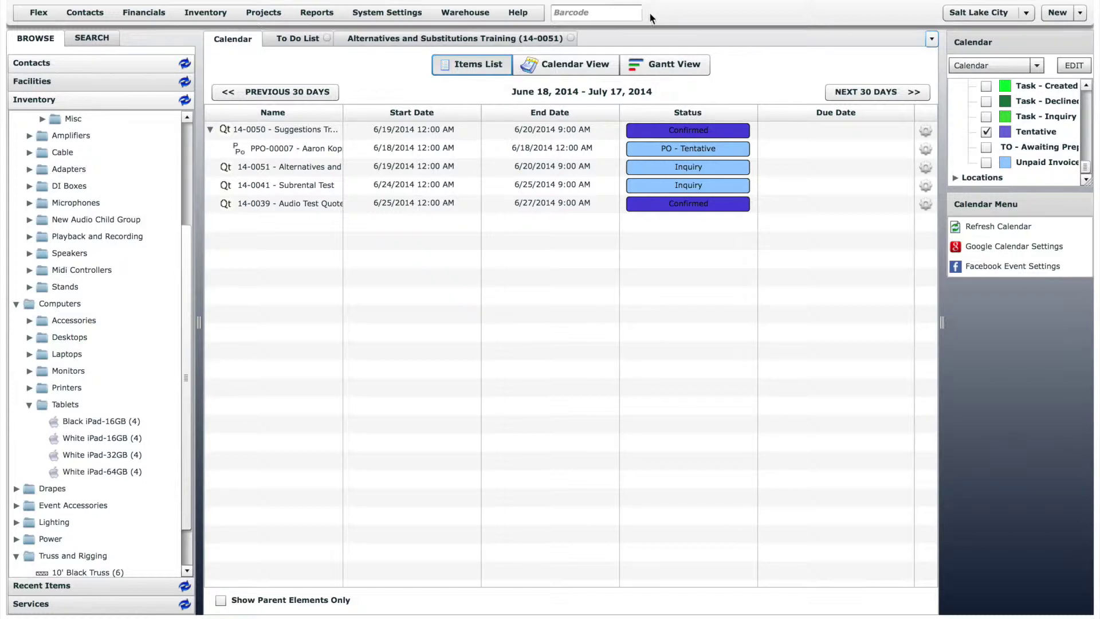
- Open the White iPad-16GB inventory item and add the Black iPad-16GB as an alternative with quantity 1
double_click(111, 438)
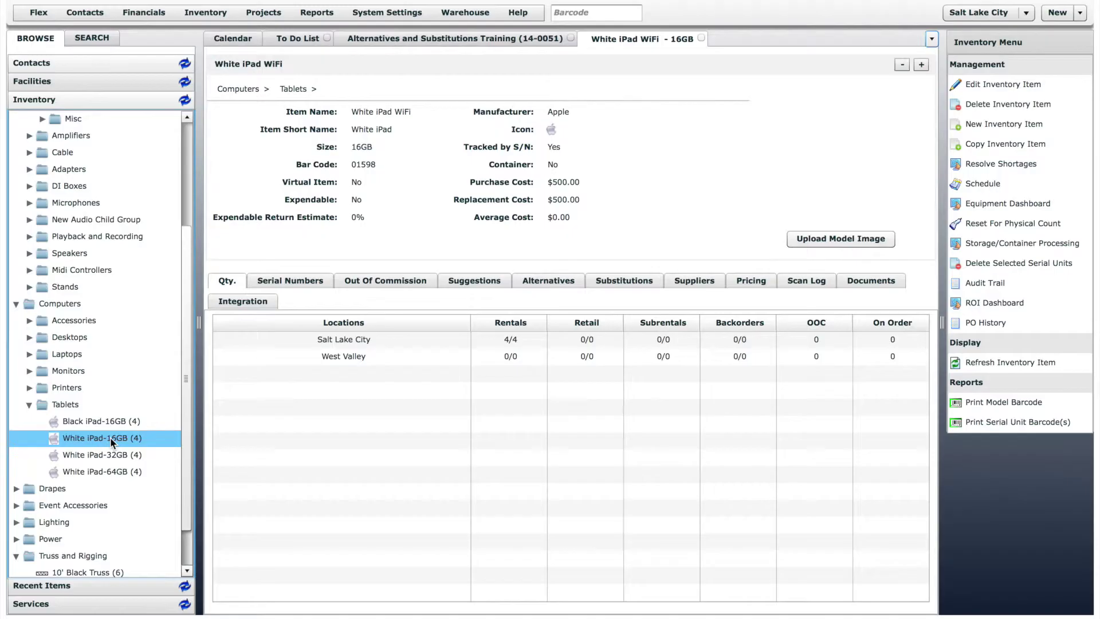
click(543, 280)
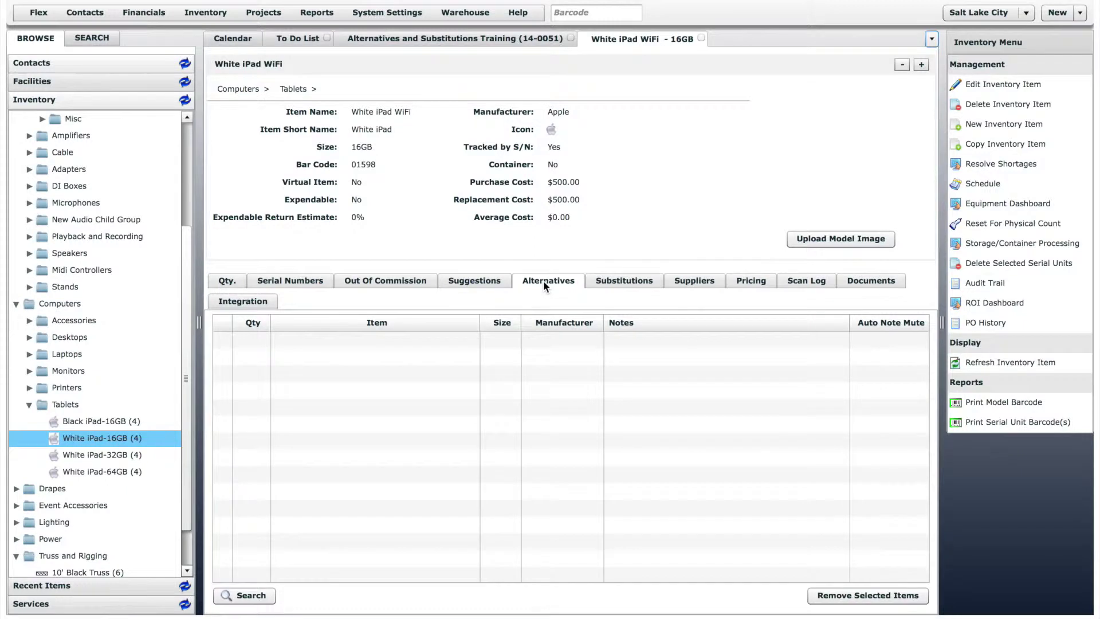
drag(94, 420, 314, 376)
click(590, 349)
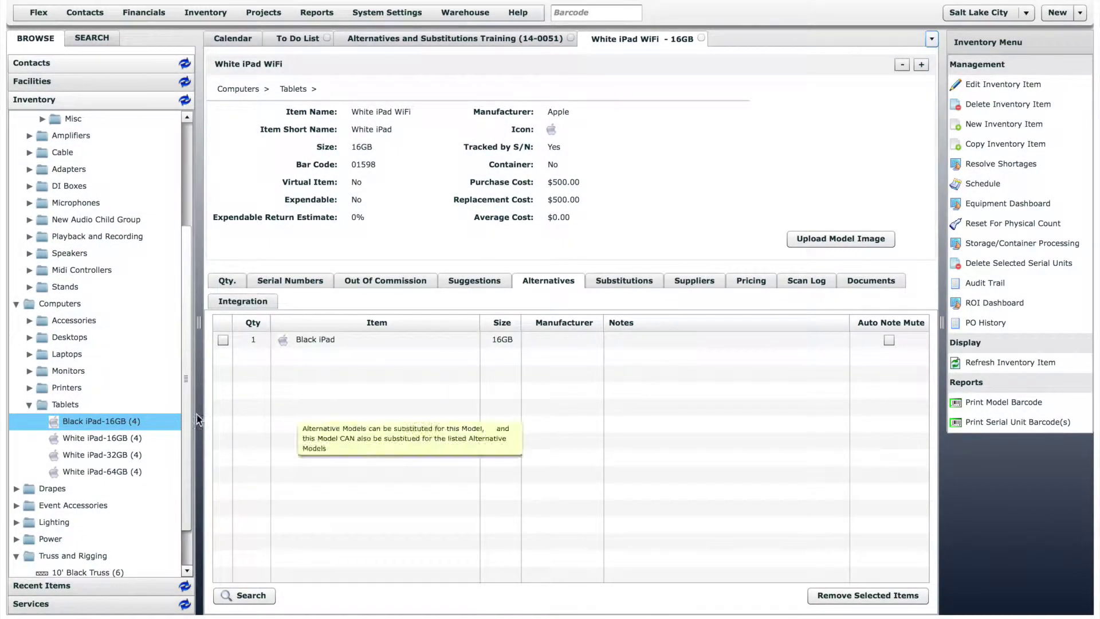
- Check the alternatives listed on the Black iPad-16GB item, closing that item when done
double_click(115, 421)
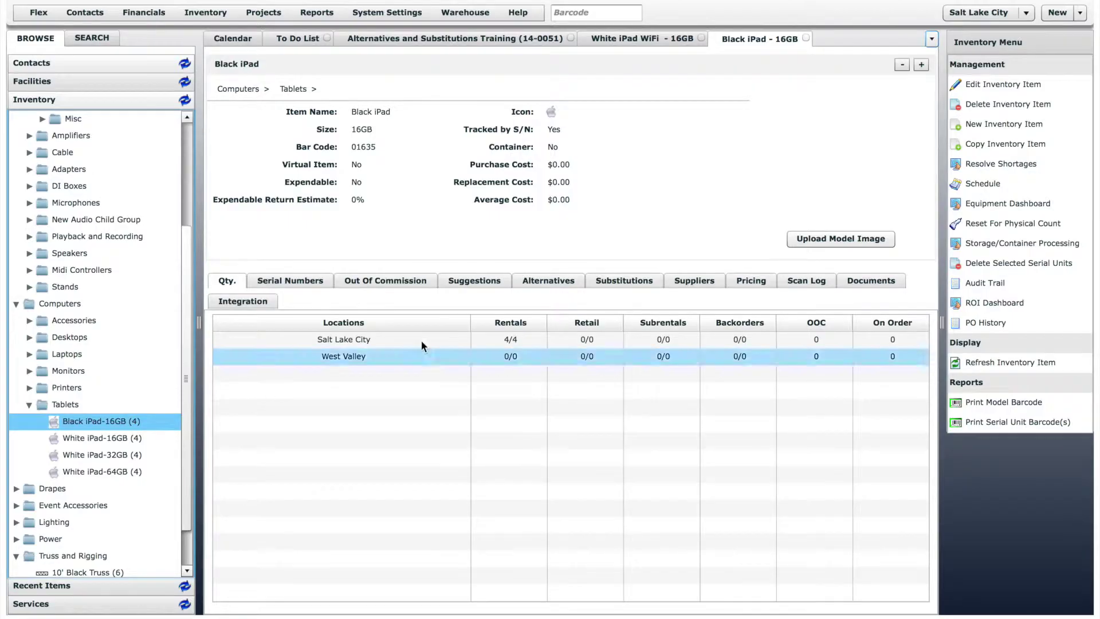
click(548, 280)
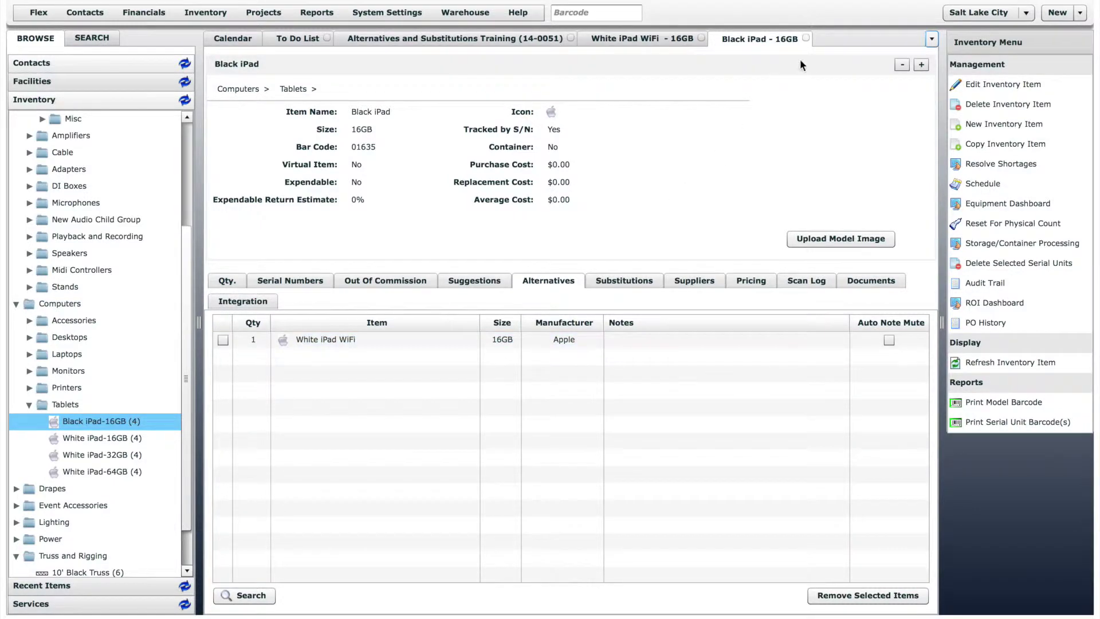
click(805, 39)
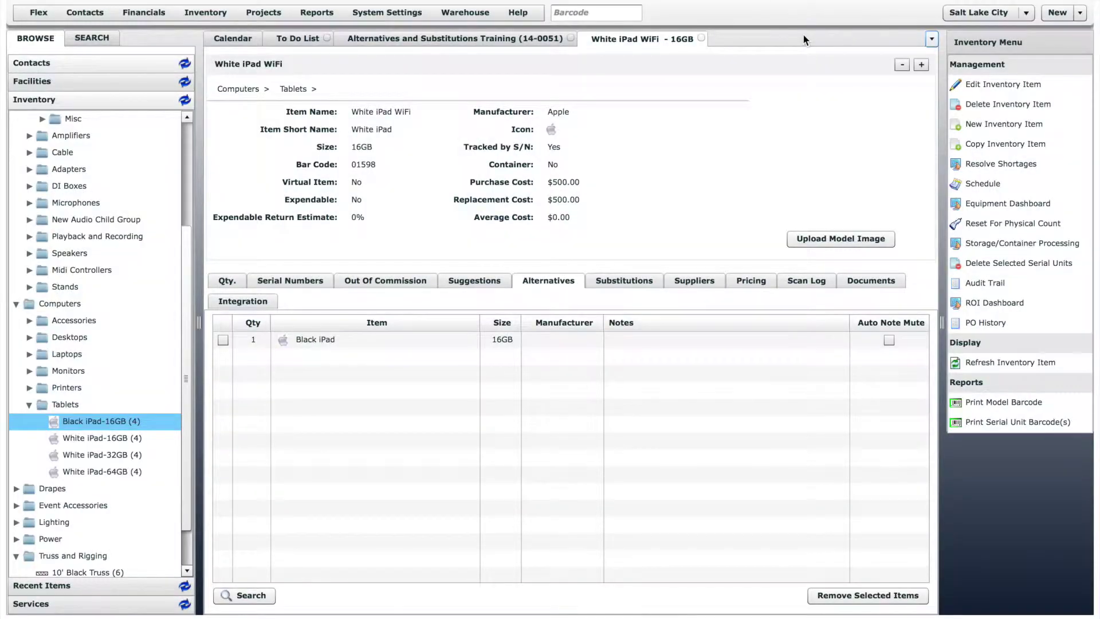
- Add the White iPad-32GB and White iPad-64GB as substitutions for the White iPad 16GB, quantity 1 each
click(627, 280)
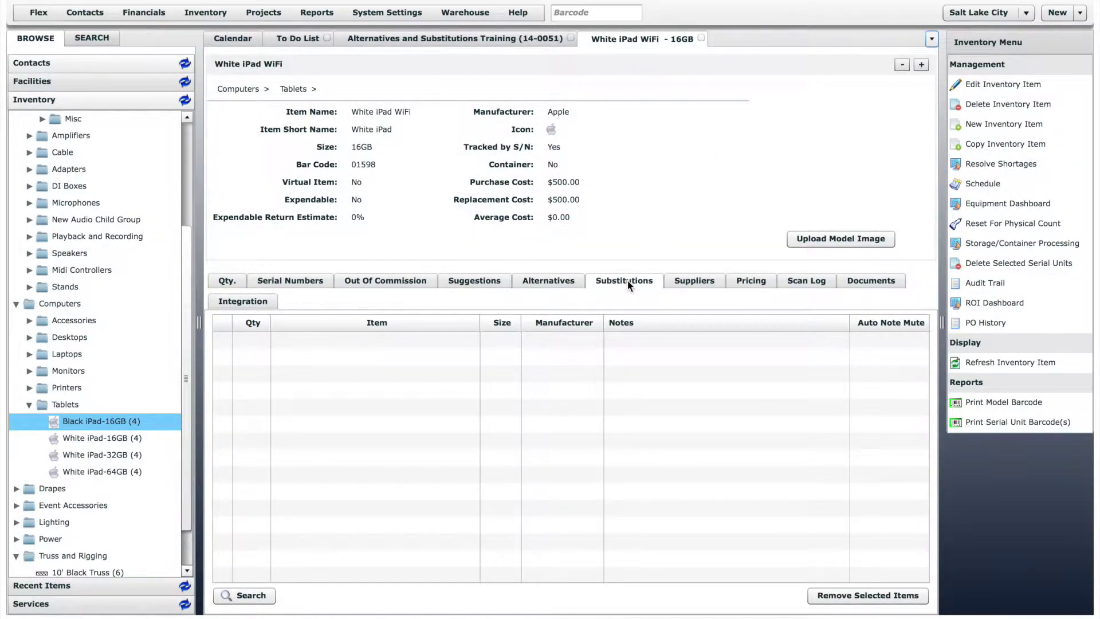
drag(102, 452, 384, 394)
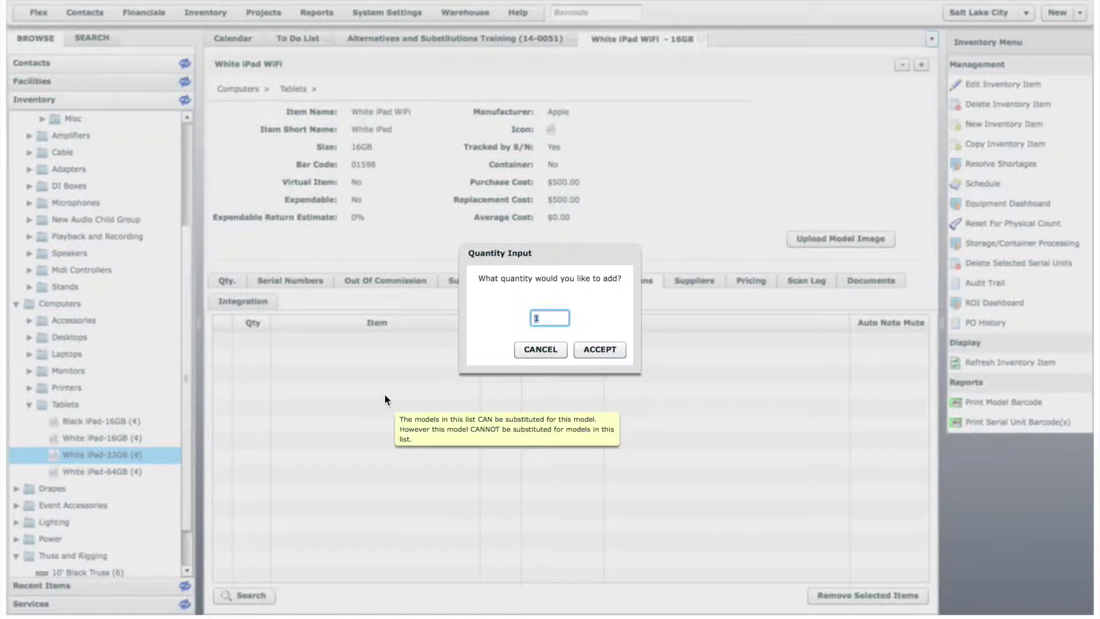
click(599, 348)
drag(110, 470, 339, 406)
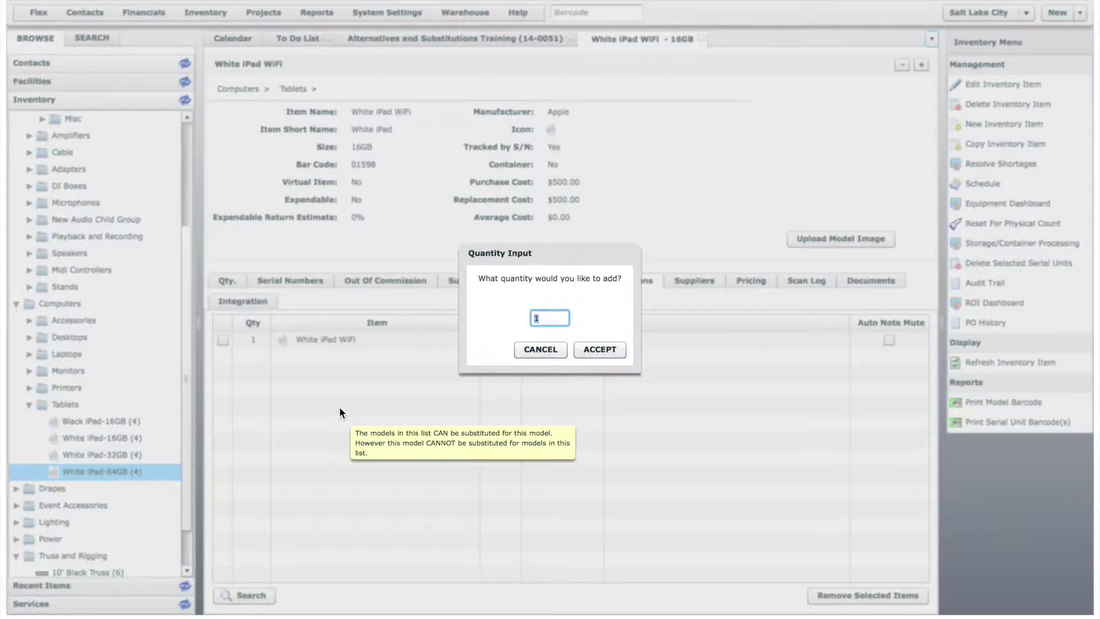
click(591, 352)
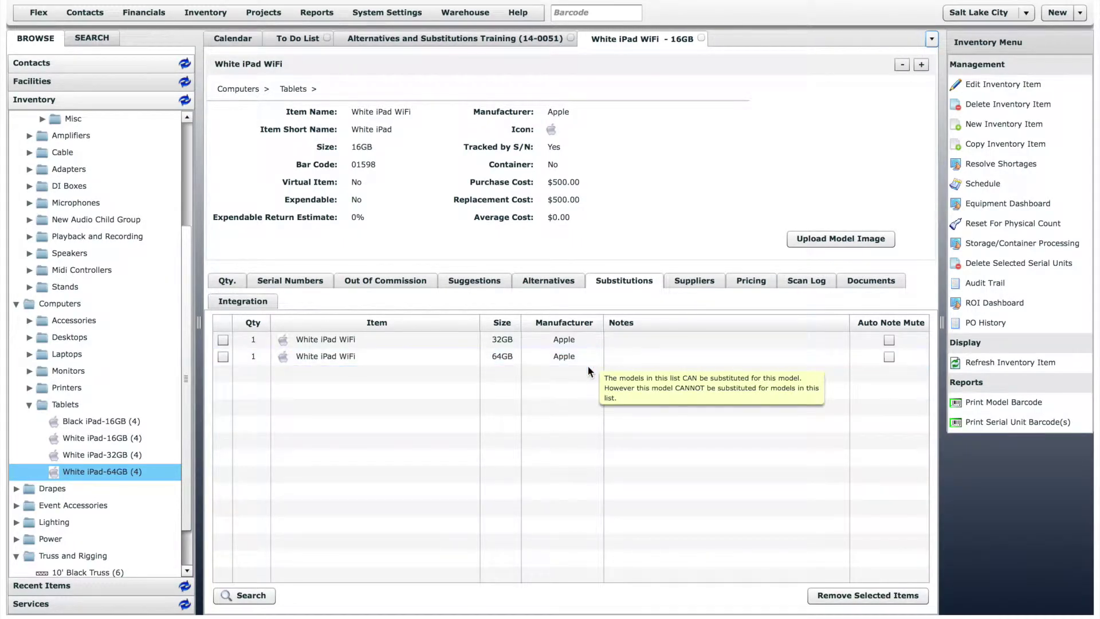
- Open the 32 Ch Yamaha LS9 mixer and add the 48 Ch Yamaha M7CL and 60 Ch Yamaha PM5D as substitutions, quantity 1 each
drag(185, 258, 187, 183)
click(113, 189)
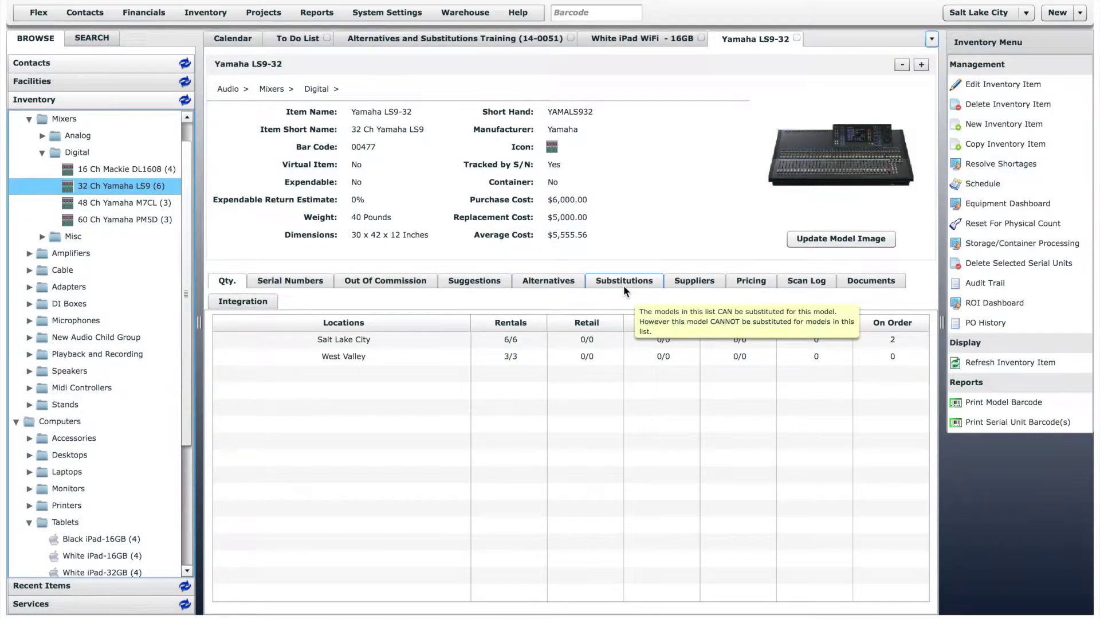
click(623, 284)
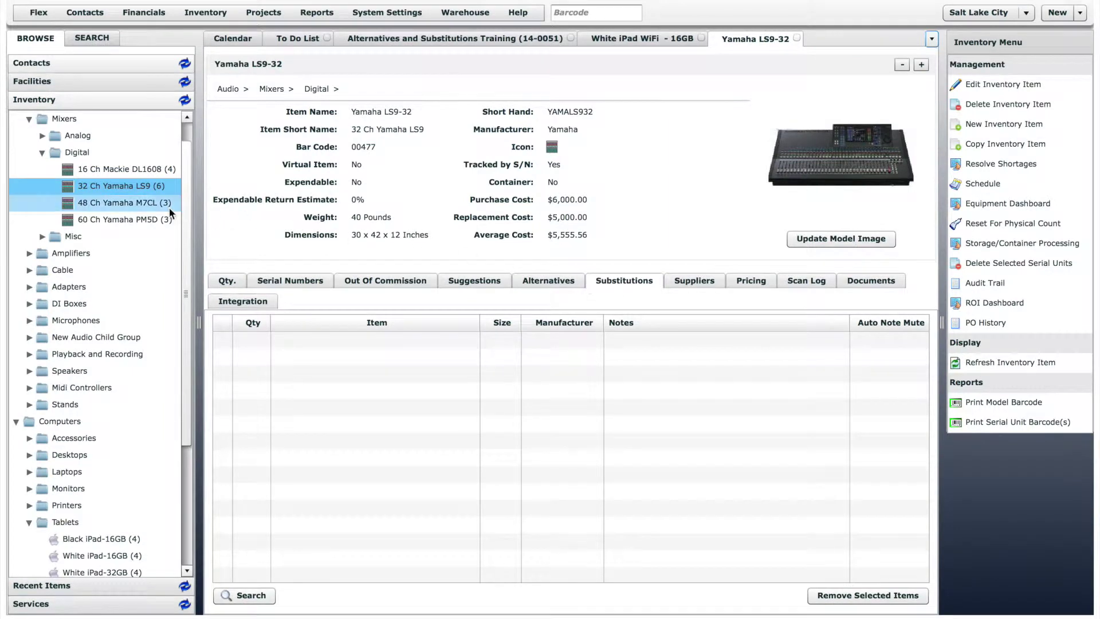
drag(130, 202, 364, 359)
click(589, 351)
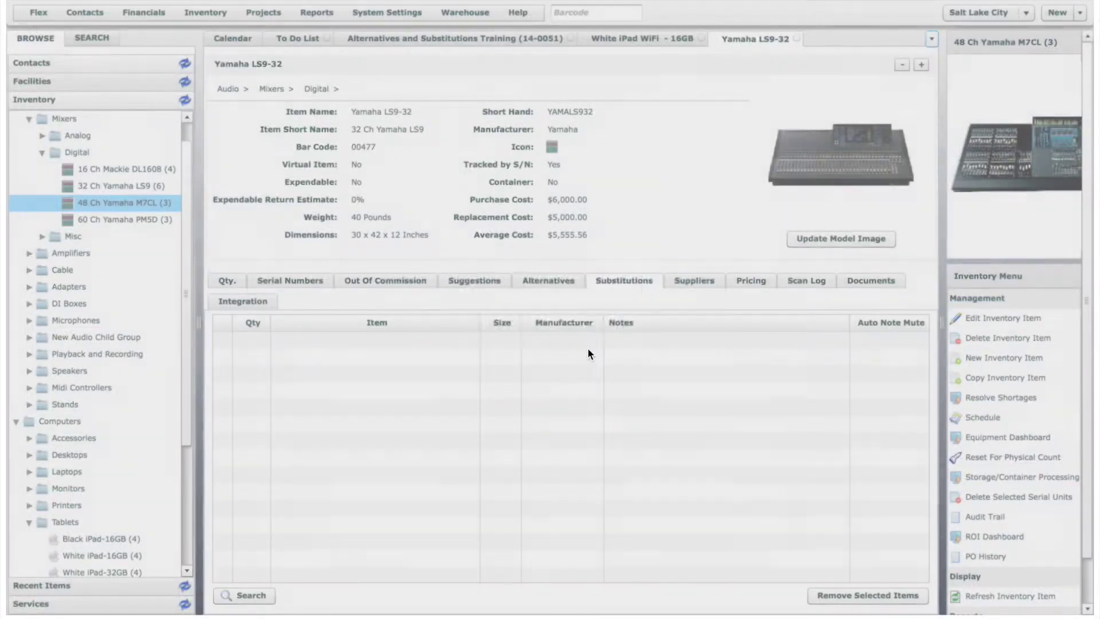
drag(145, 219, 391, 391)
click(596, 349)
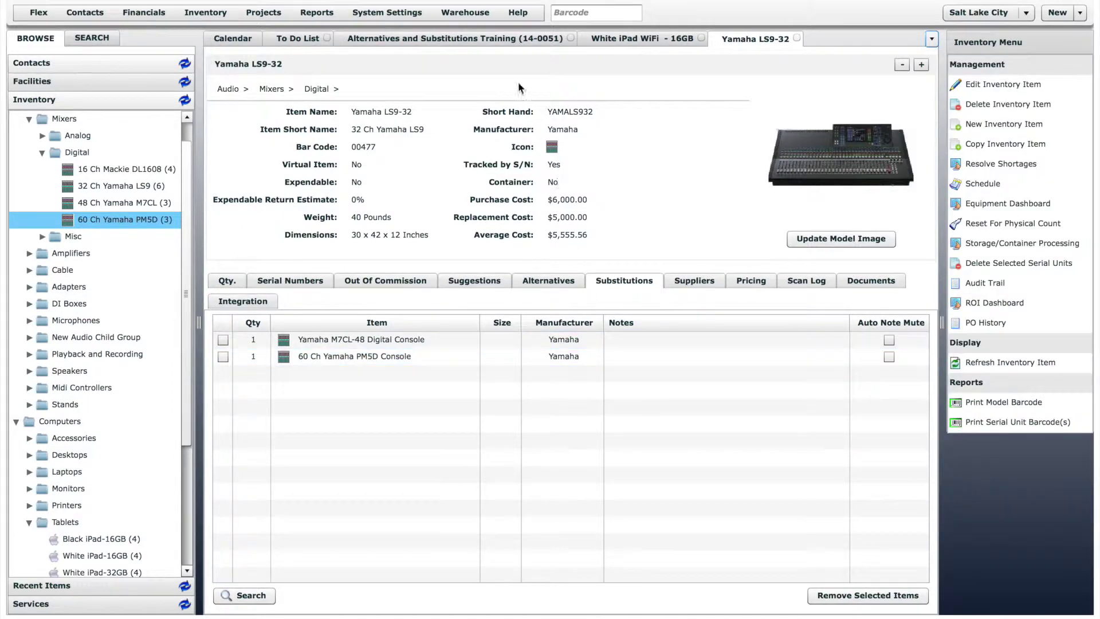
- Add 2 White iPad-16GB units to the Alternatives and Substitutions Training quote, without accepting any suggested accessories
click(486, 38)
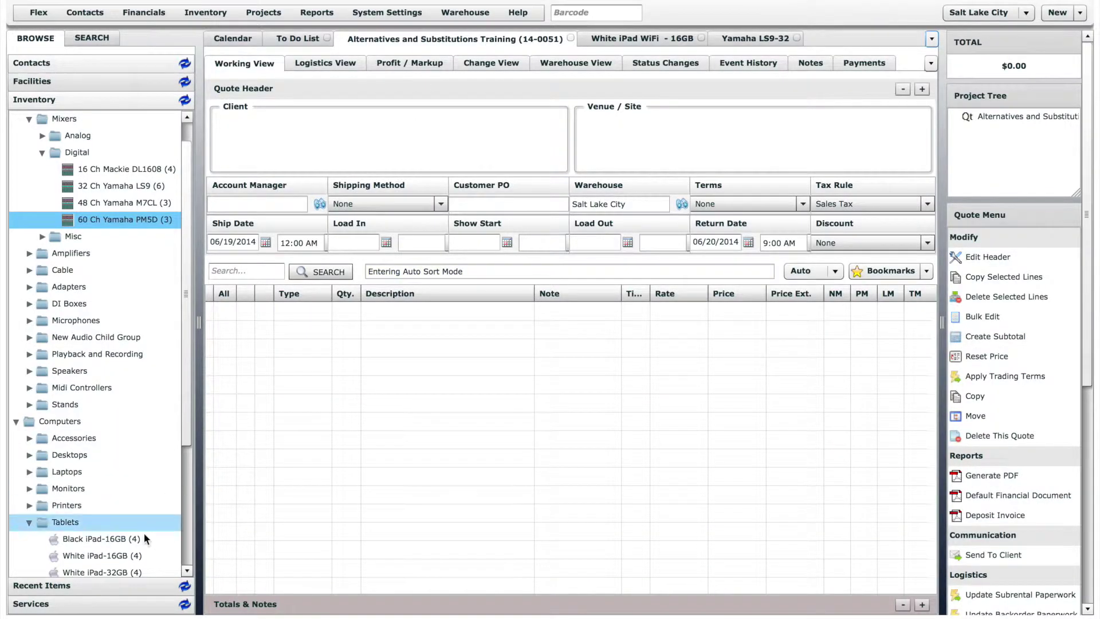
drag(103, 556, 314, 432)
text(2)
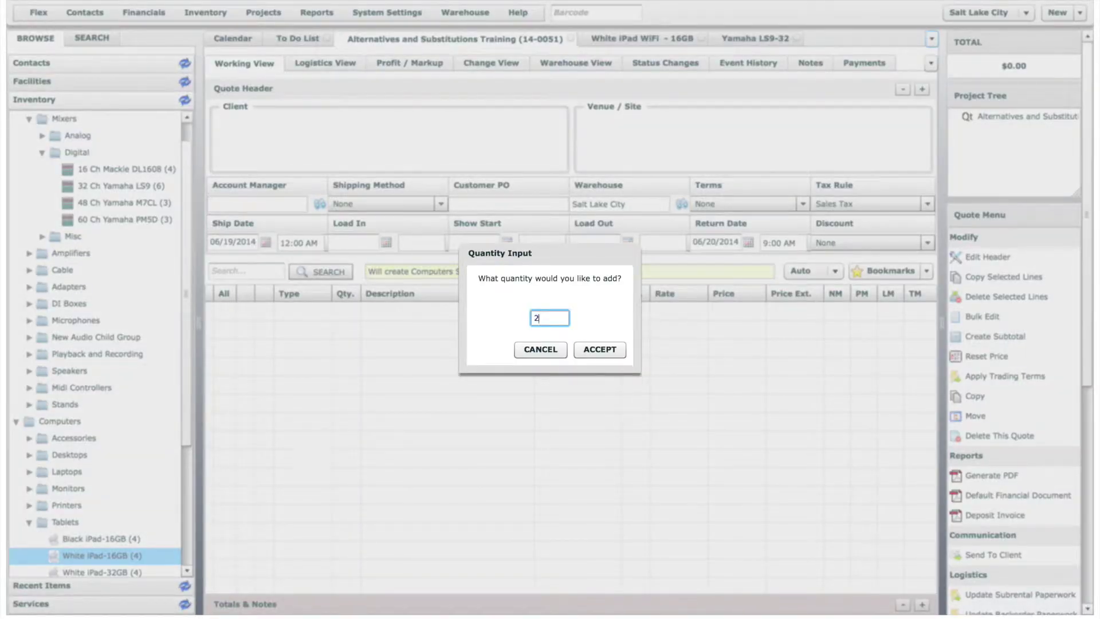
click(603, 349)
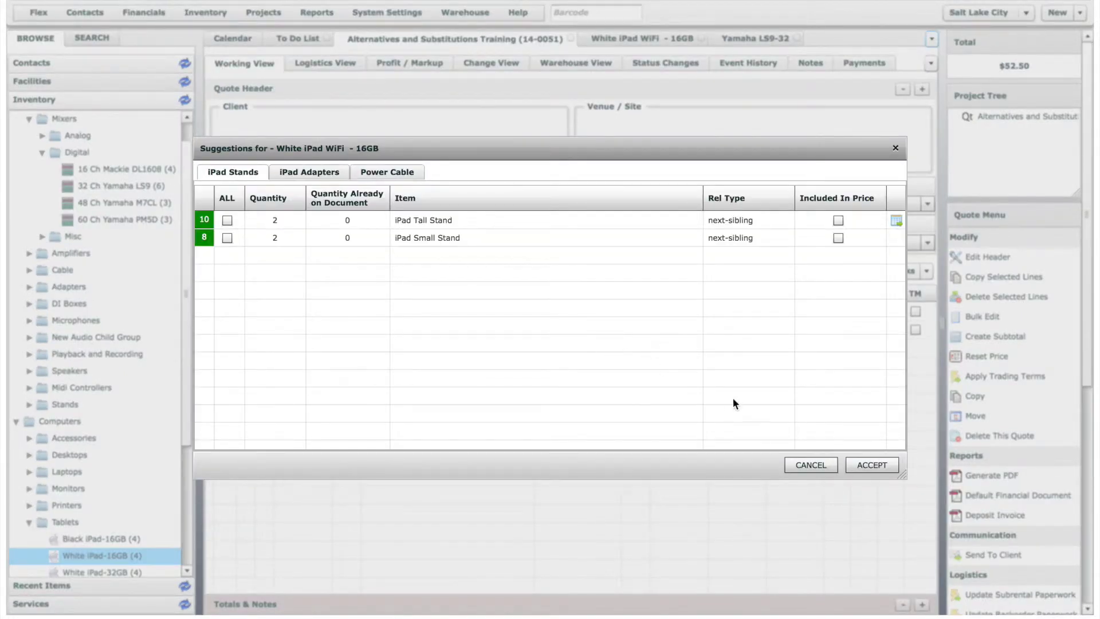
click(810, 465)
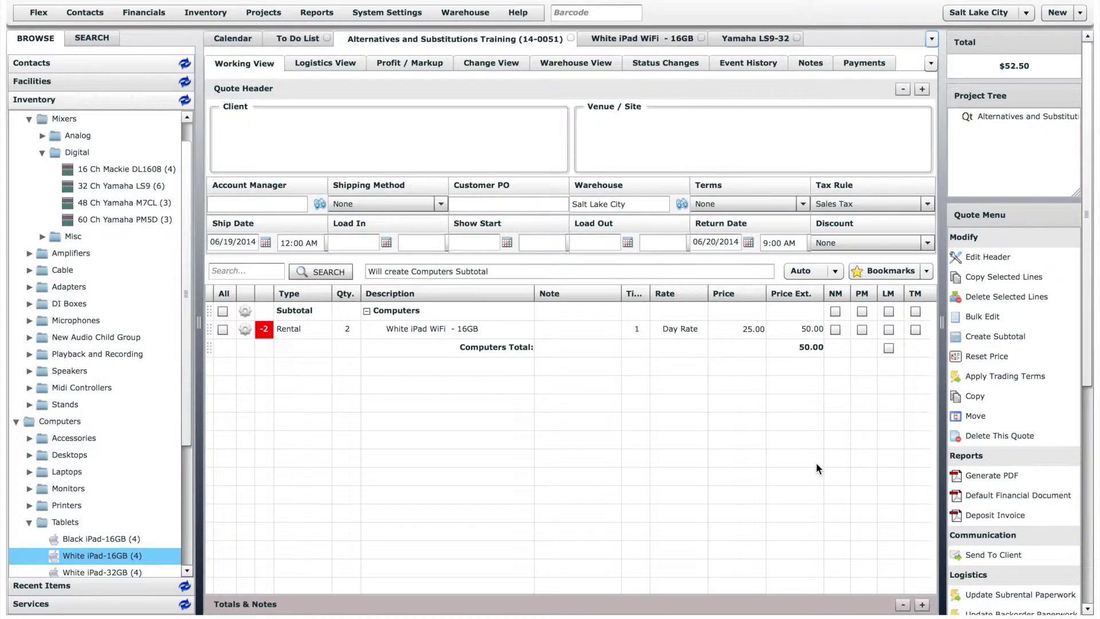
- Resolve the White iPad 16GB shortage on the quote by substituting 2 White iPad WiFi 32GB, keeping the original item's price
click(267, 335)
click(267, 335)
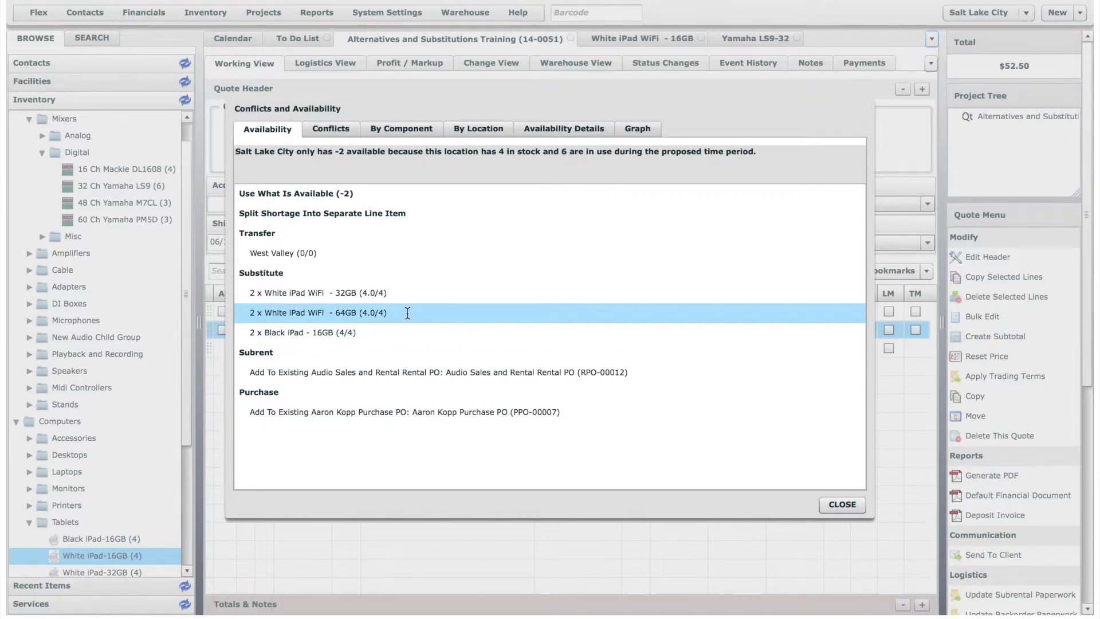
click(295, 293)
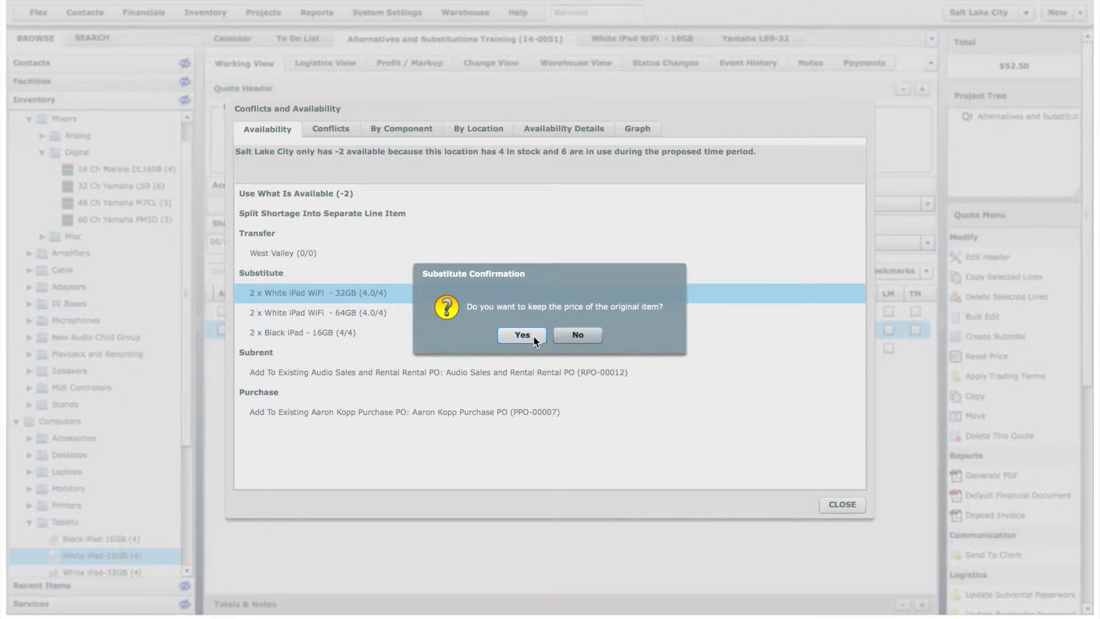
click(533, 339)
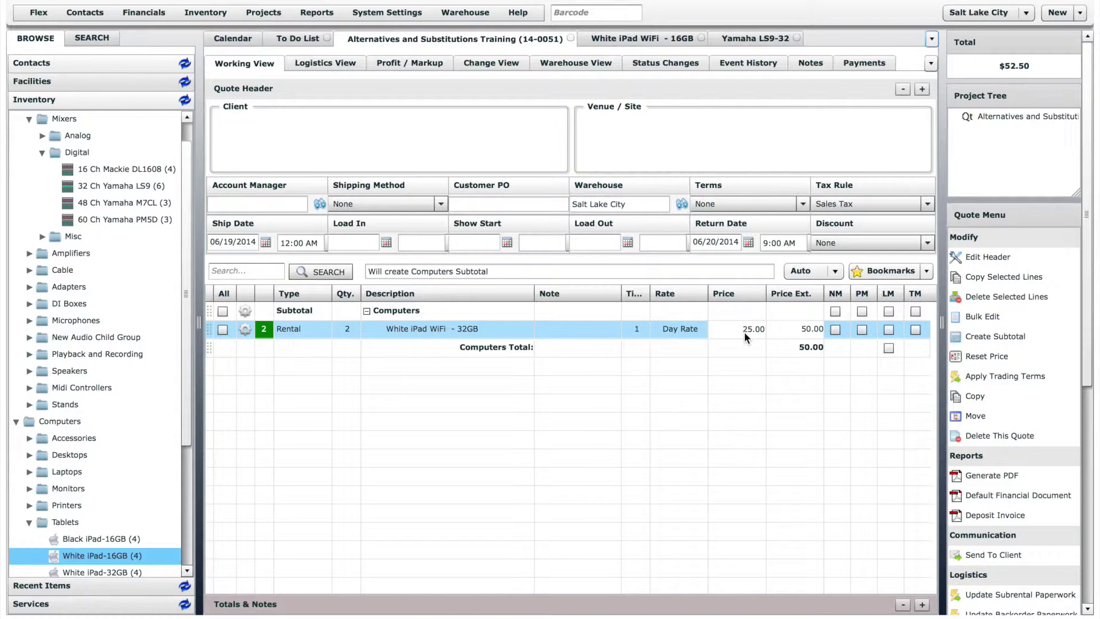
- Add one 32 Ch Yamaha LS9 to the quote and substitute it with the Yamaha M7CL-48 Digital Console, keeping the original price
drag(117, 186, 393, 365)
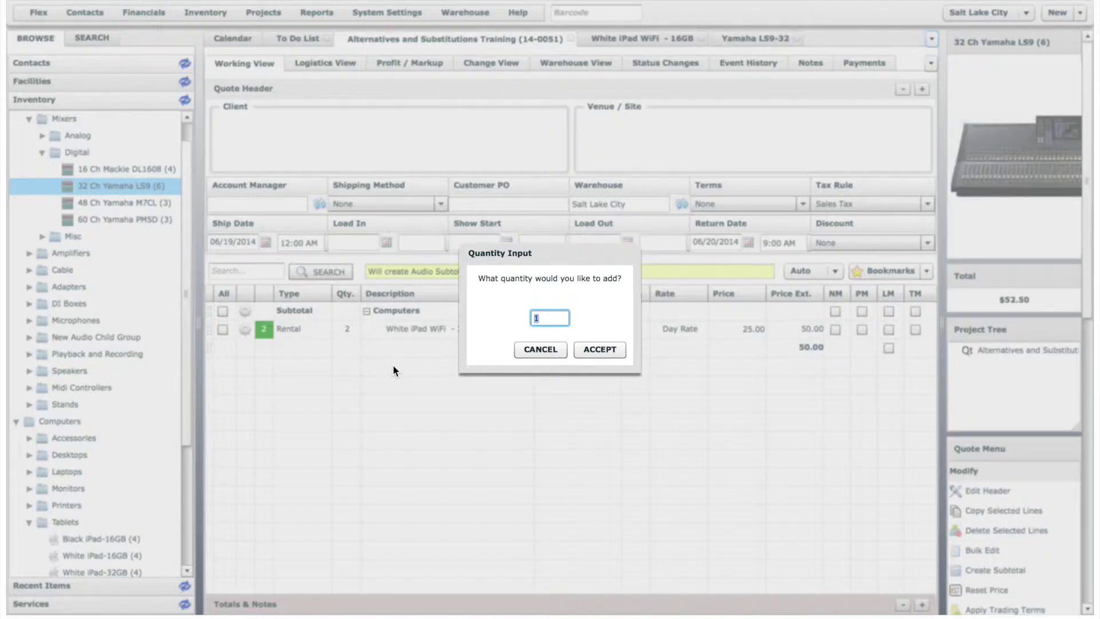
click(582, 348)
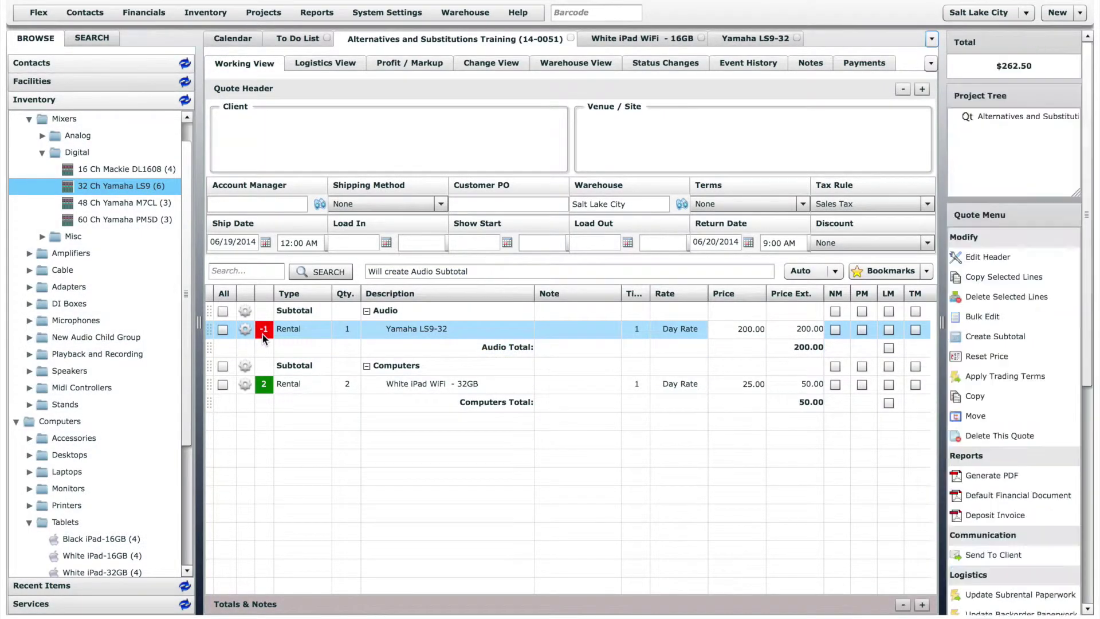
click(245, 329)
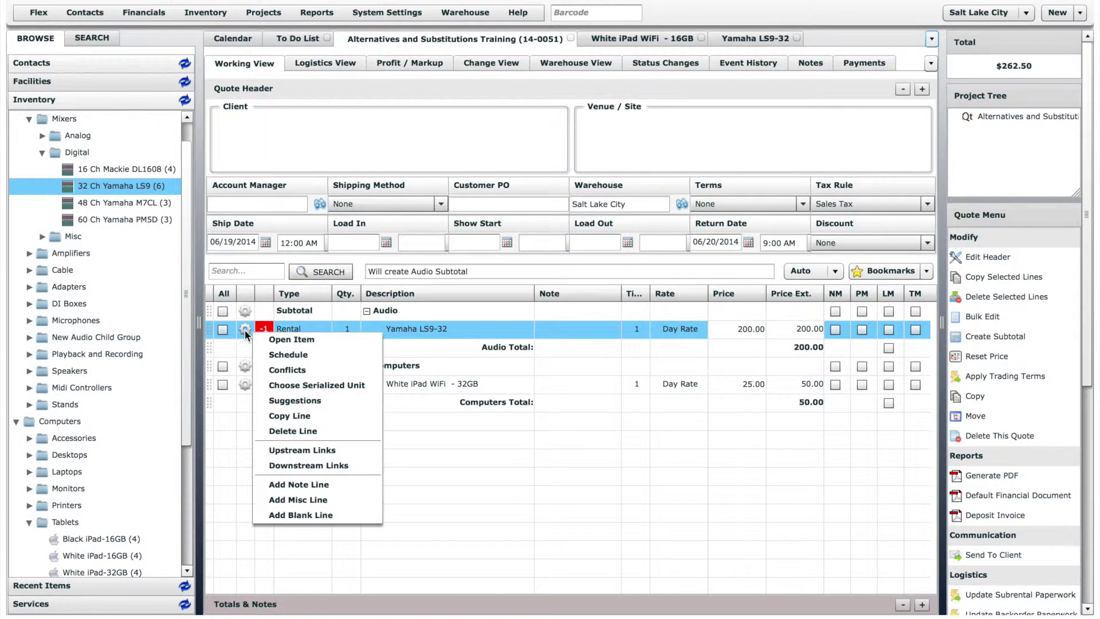
click(290, 370)
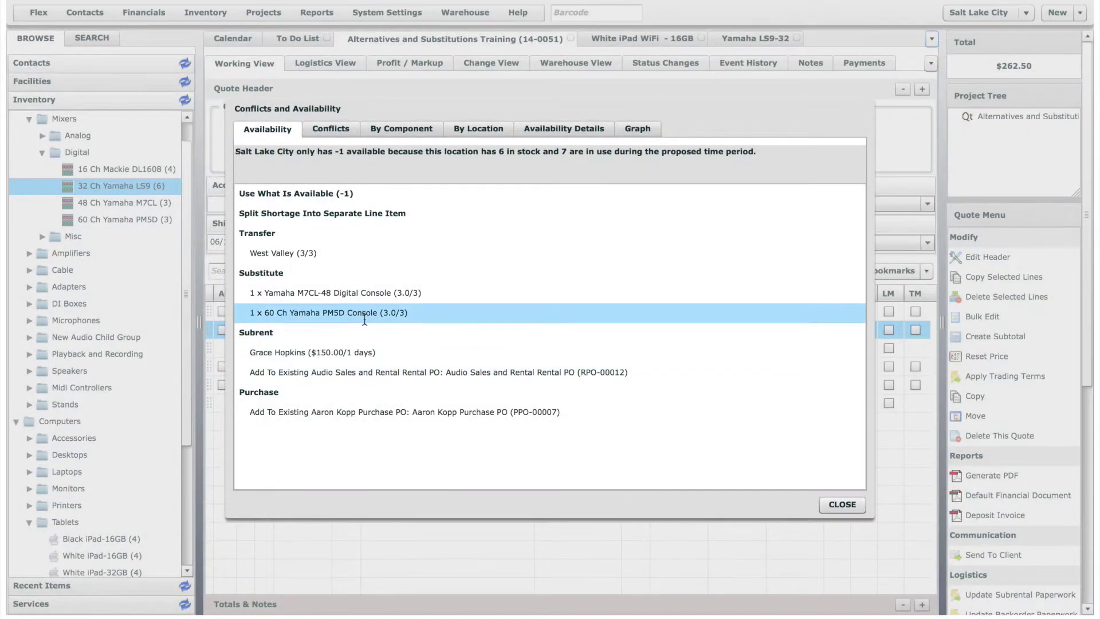
click(378, 293)
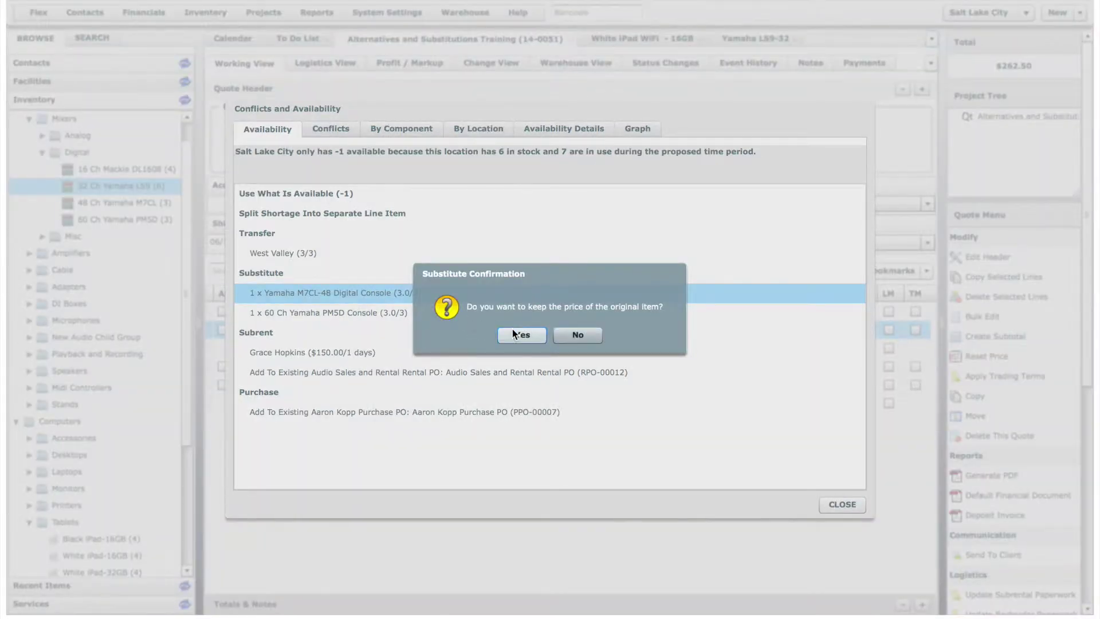
click(515, 335)
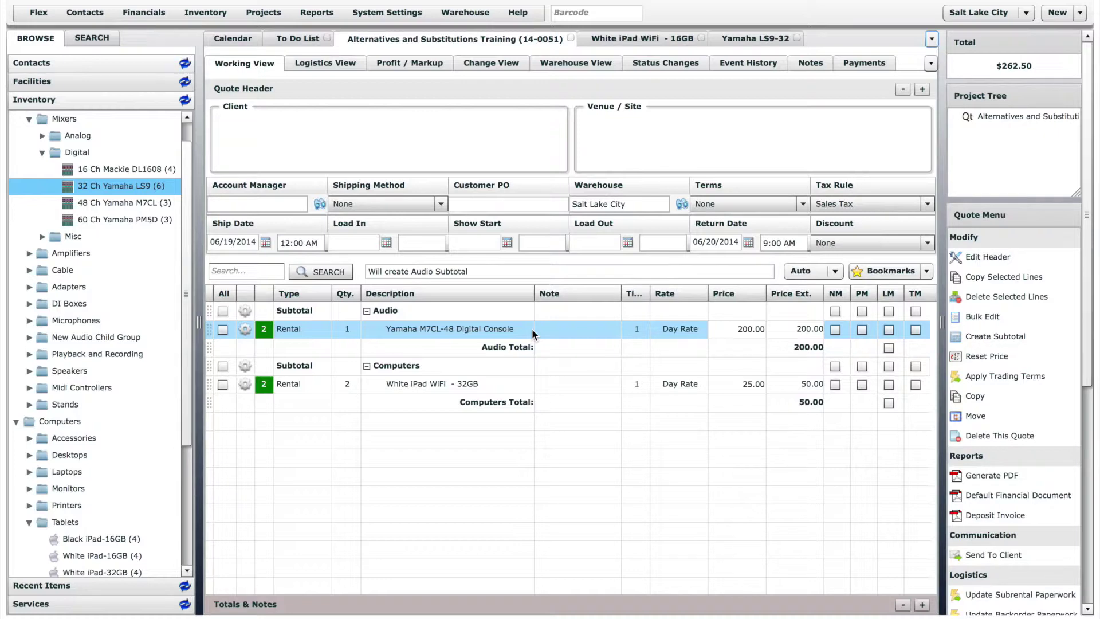
- Open the 10' Silver Truss inventory item and add the 10' Black Truss as an alternative with quantity 1
drag(191, 341, 196, 478)
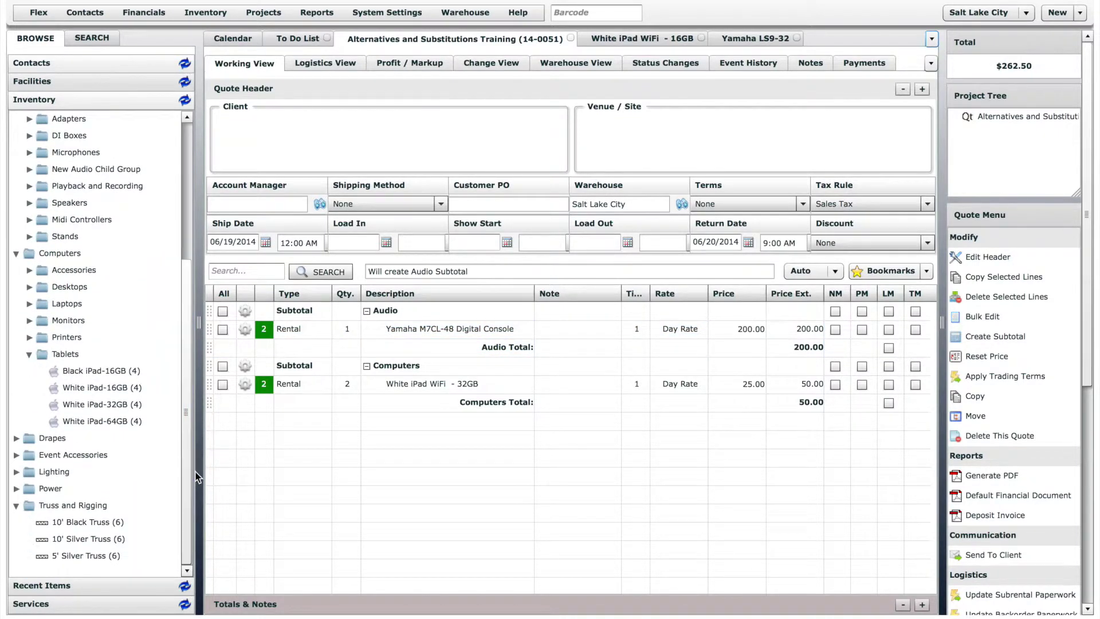
double_click(91, 541)
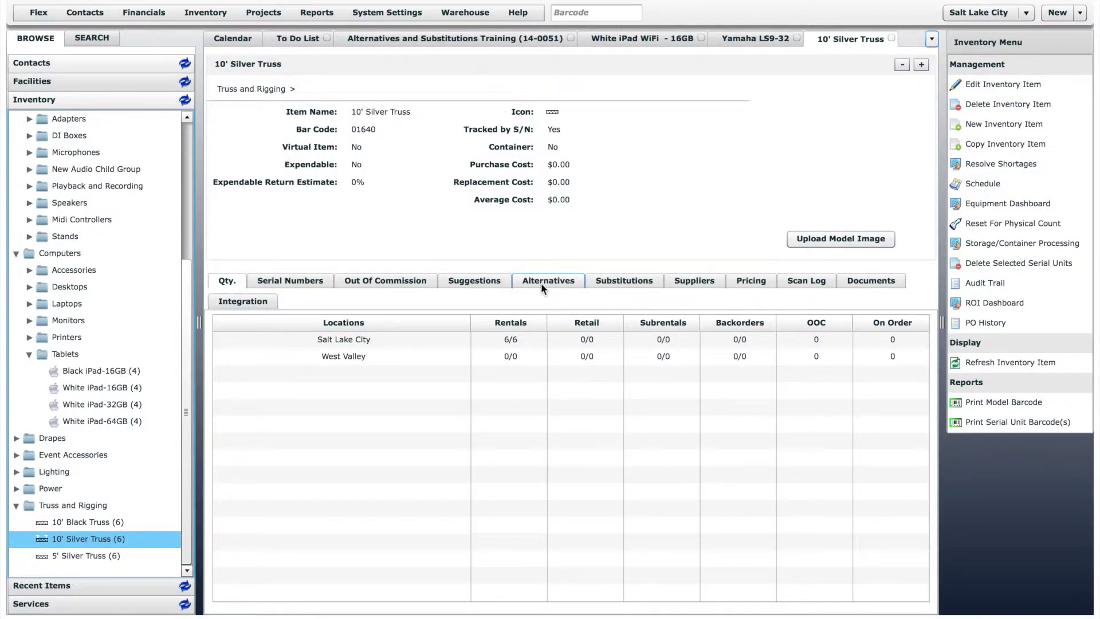
click(542, 287)
drag(80, 522, 323, 397)
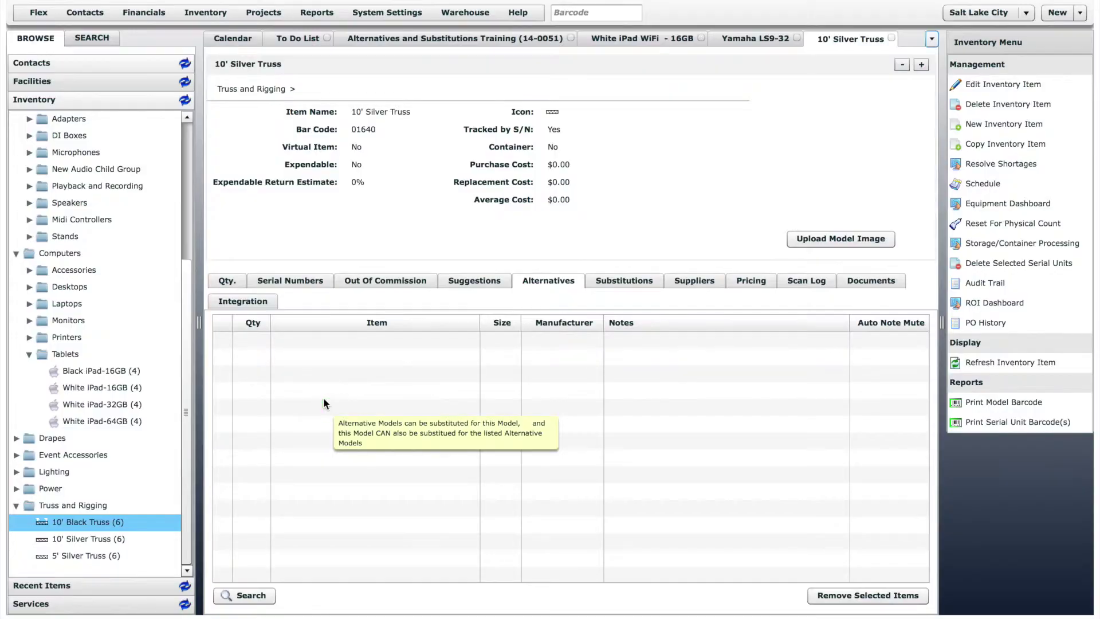
click(597, 344)
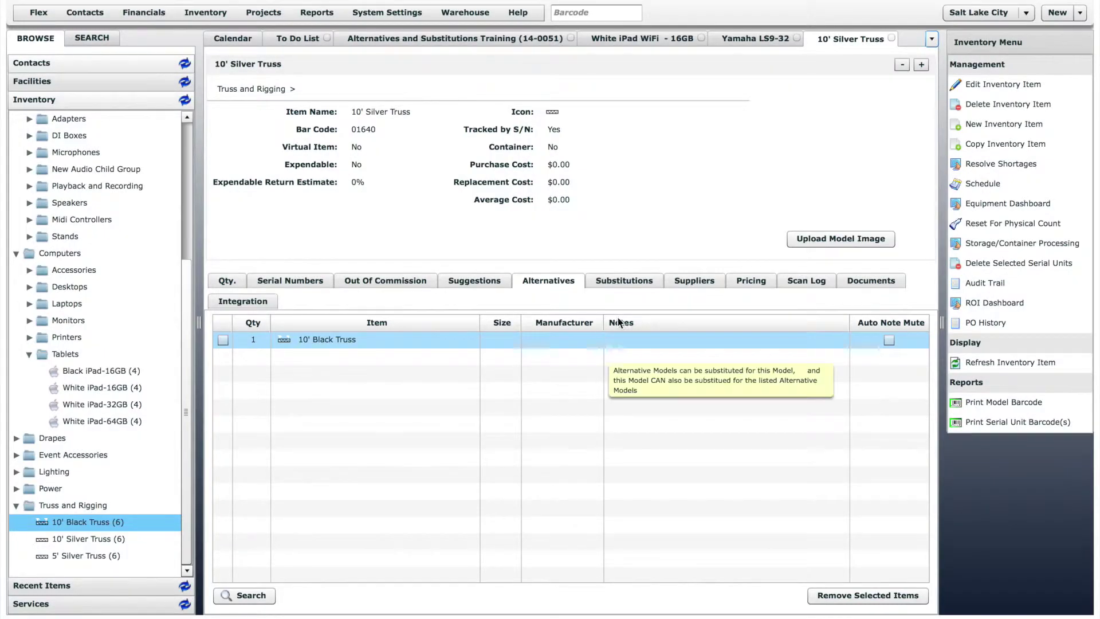
- Add the 5' Silver Truss as a substitution for the 10' Silver Truss with quantity 2
click(640, 280)
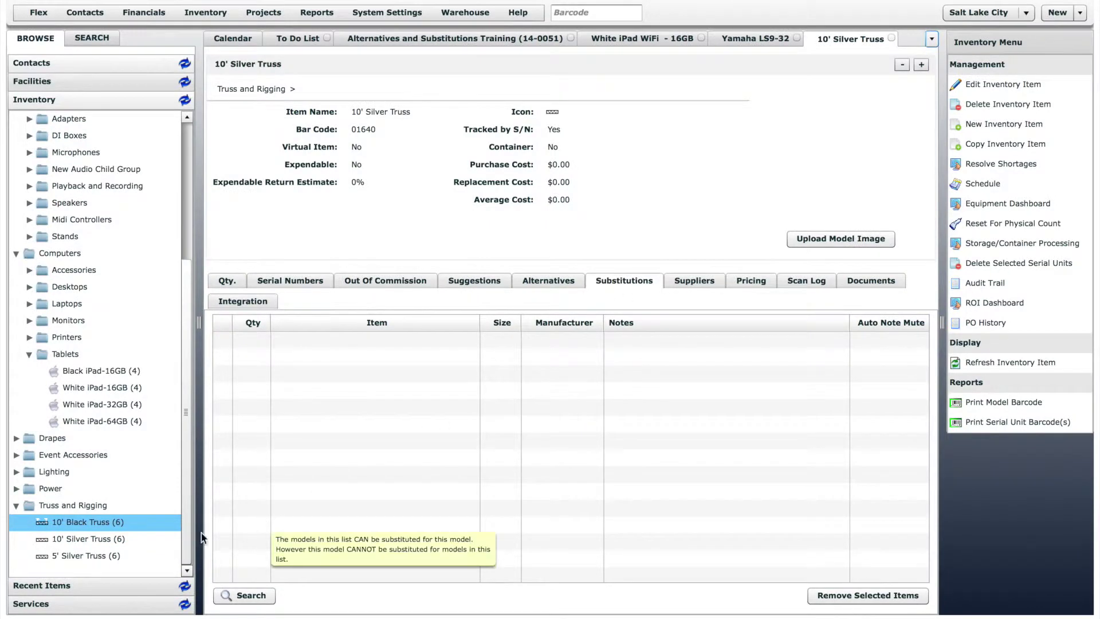
drag(94, 555, 339, 454)
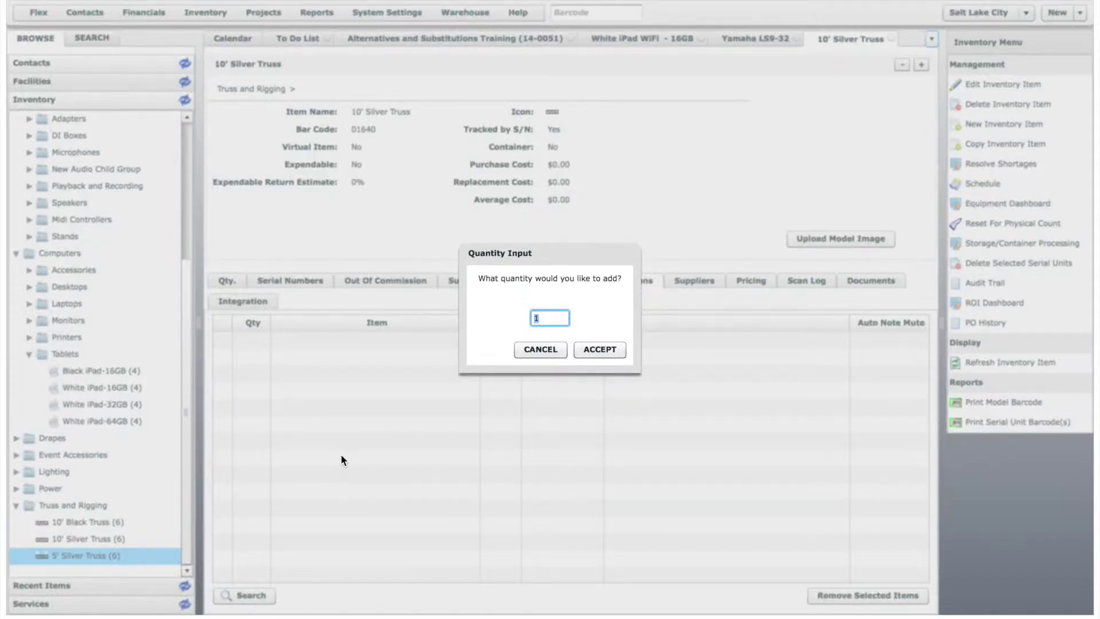
text(2)
click(592, 352)
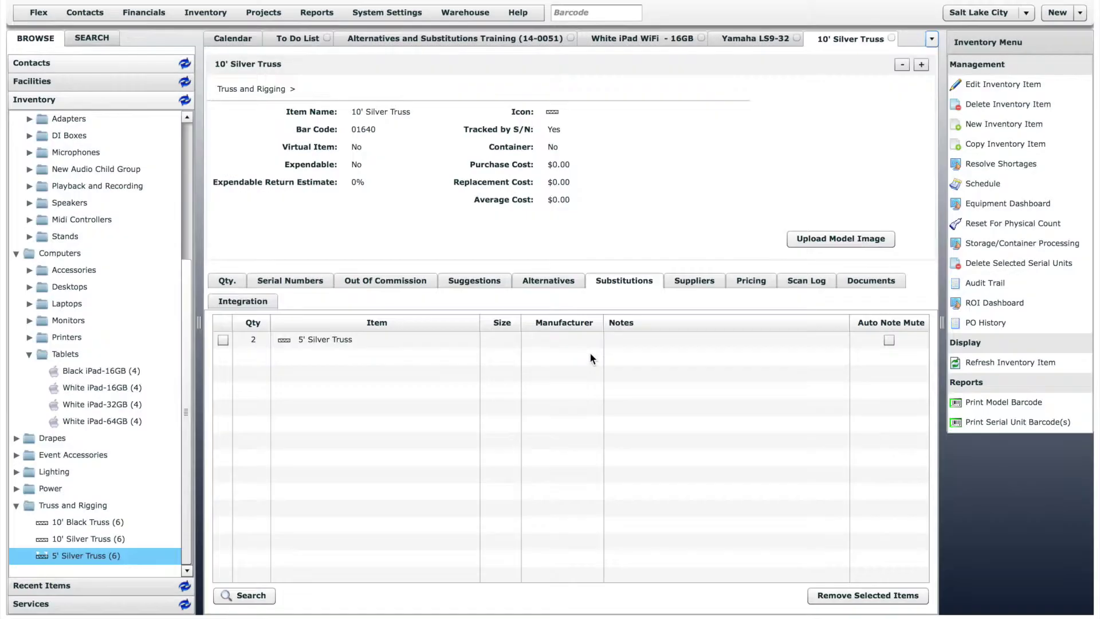
- Add the note "Bolt two 5' pieces together for one 10'" to the 5' Silver Truss substitution and enable Auto Note Mute for it
click(626, 341)
text(Bo)
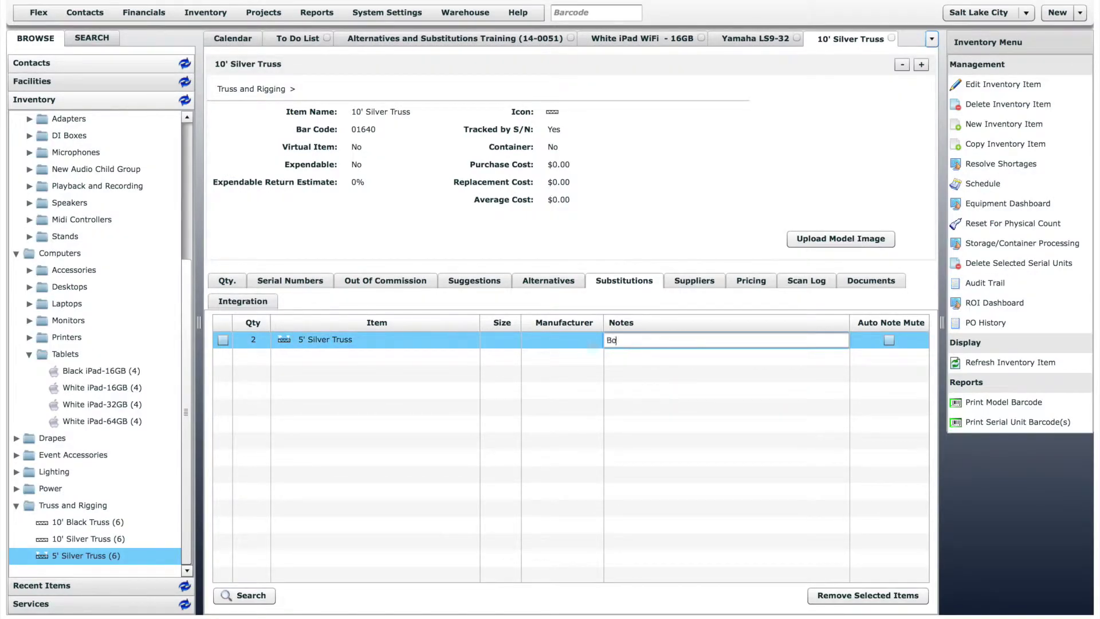
text(lt two 5' pieces together for one 10')
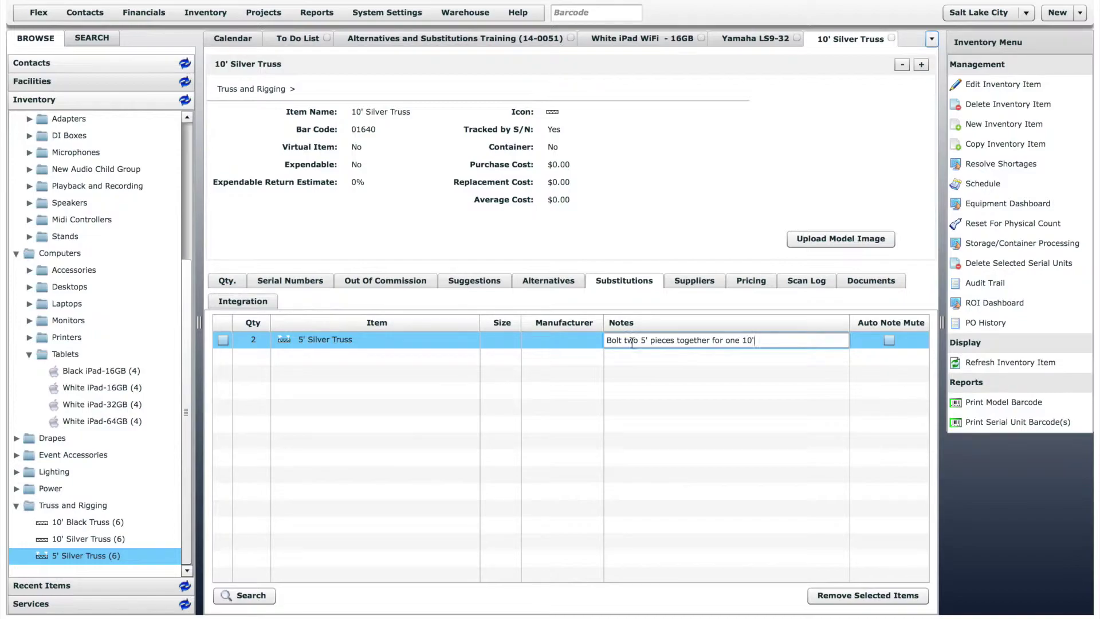
click(697, 359)
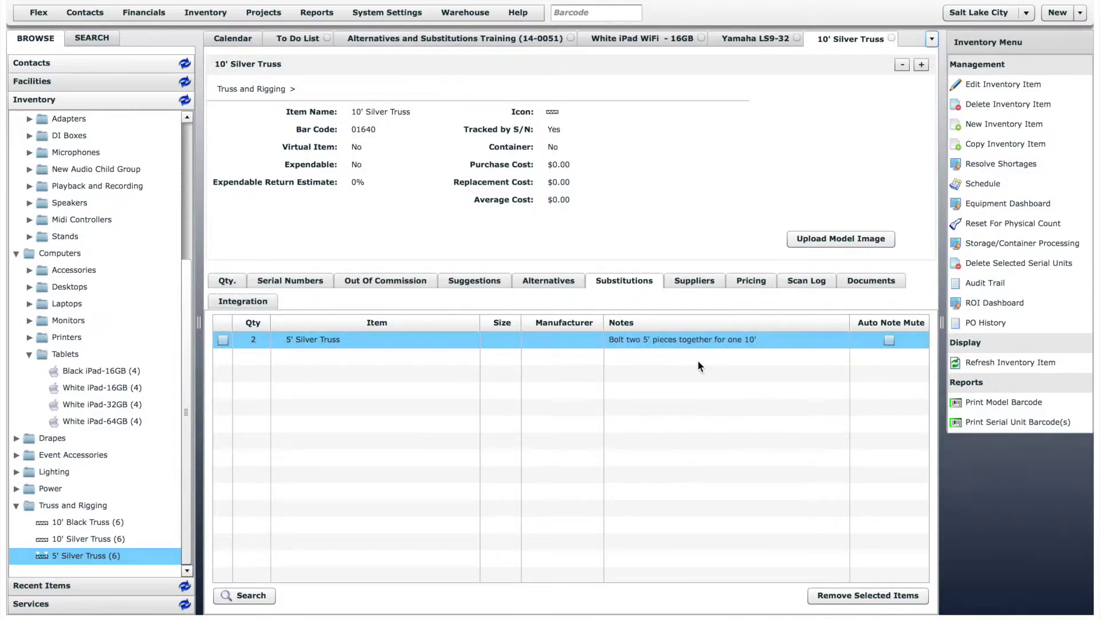
click(888, 340)
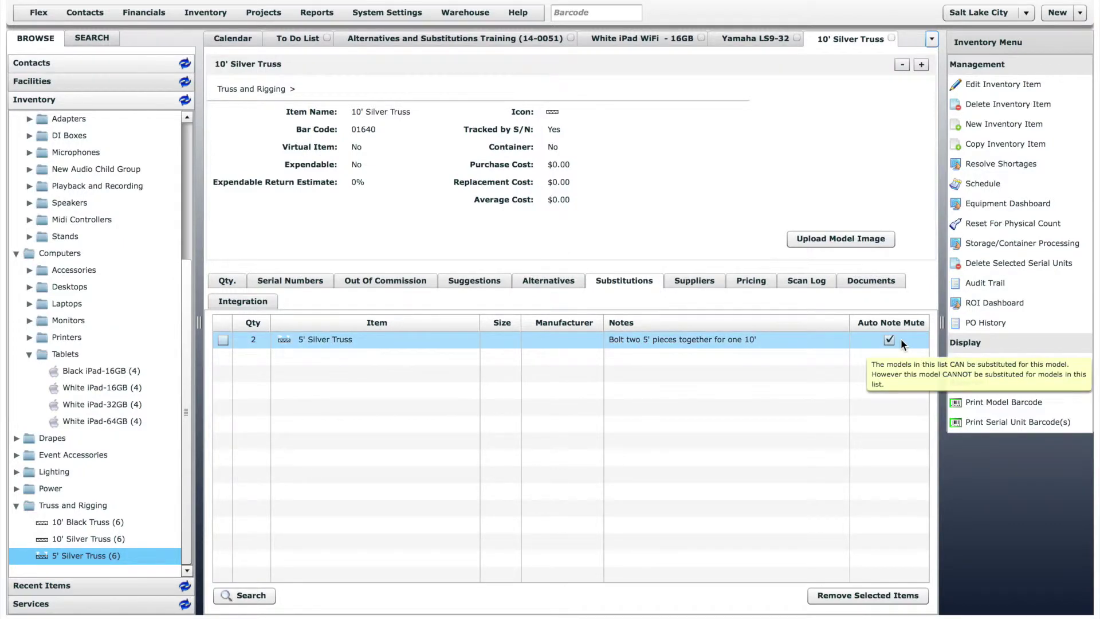
- Return to the Alternatives and Substitutions Training quote and add 2 of the 10' Silver Truss to it
click(507, 43)
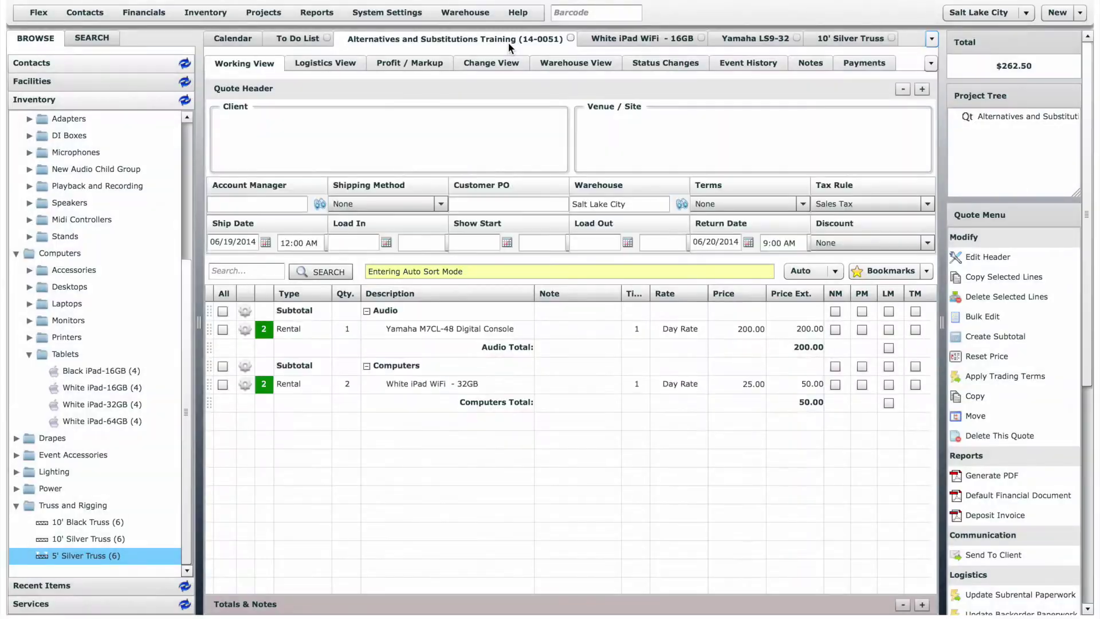
drag(80, 542, 315, 447)
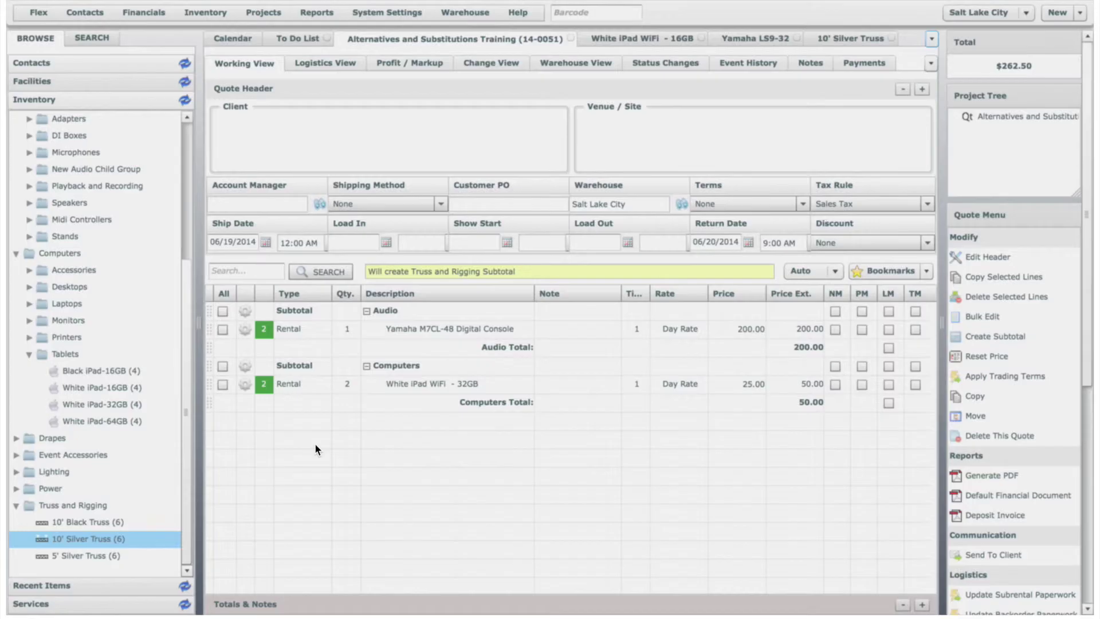
text(2)
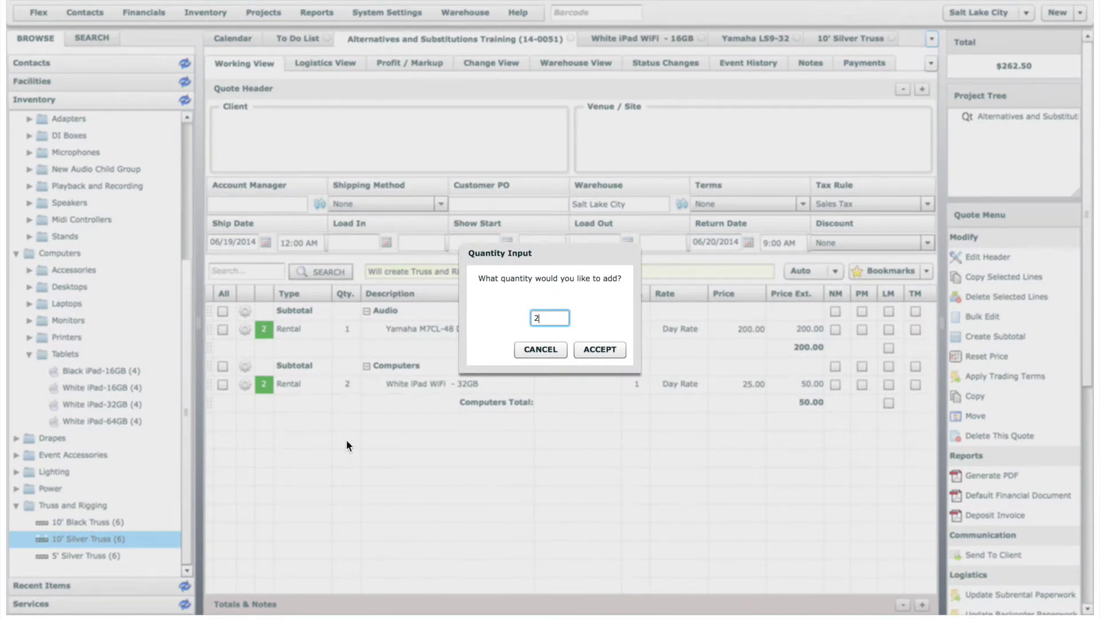
click(584, 349)
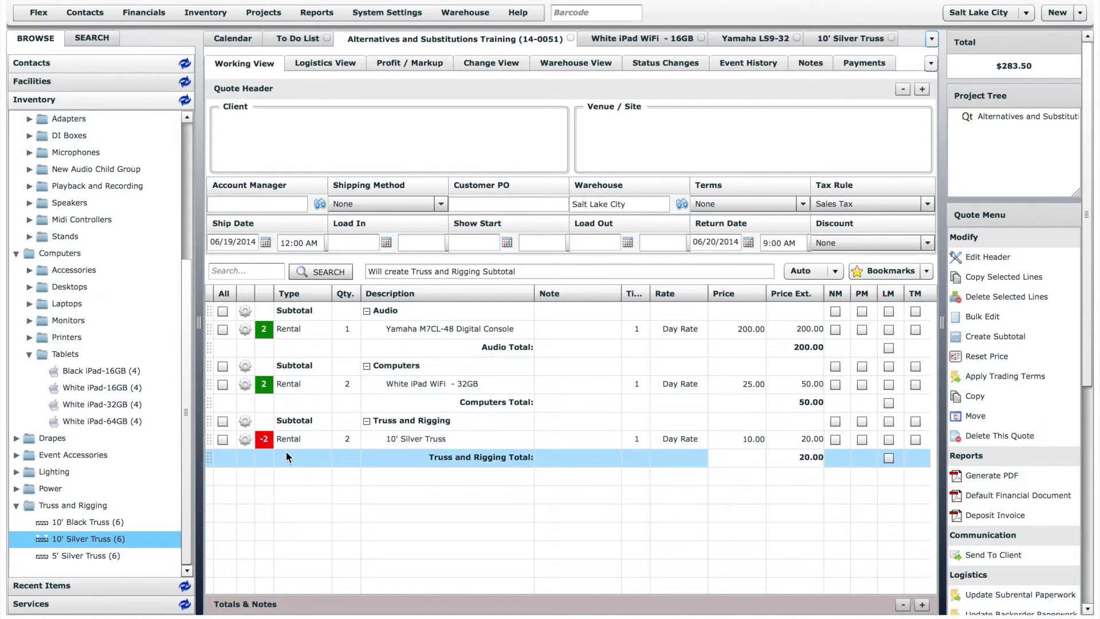
- Resolve the 10' Silver Truss shortage by substituting 4 x 5' Silver Truss, keeping the original item's price
click(265, 439)
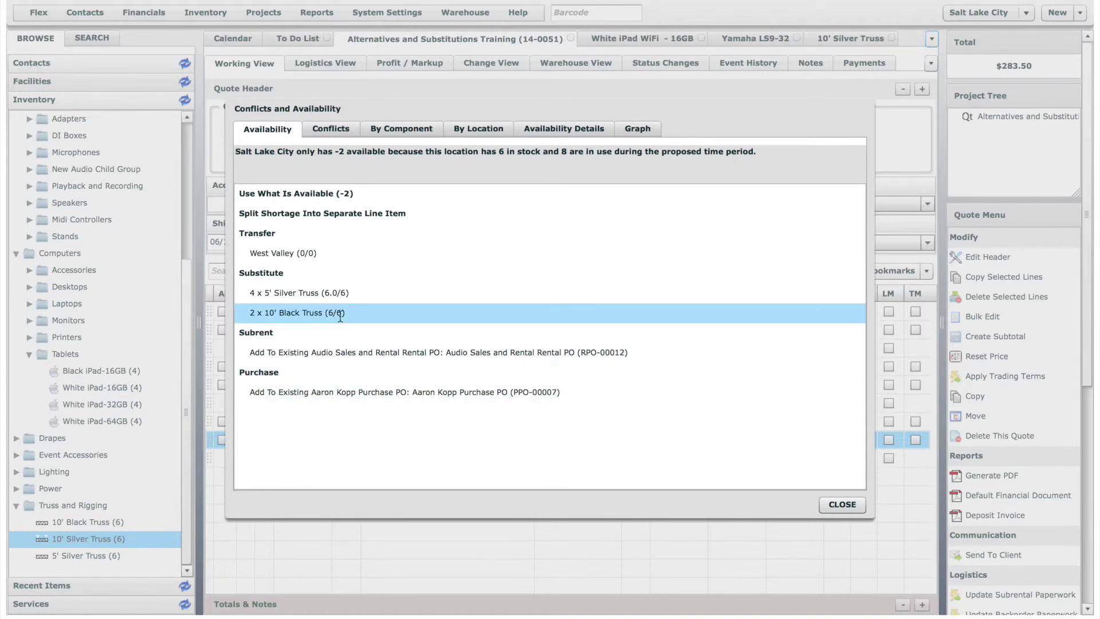
click(305, 292)
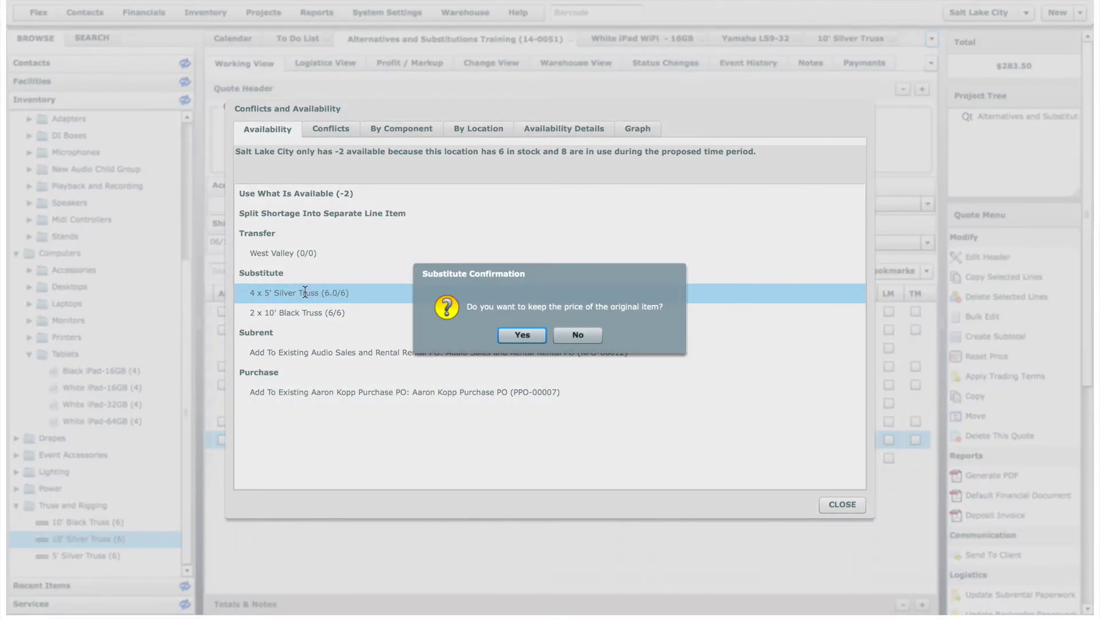
click(521, 334)
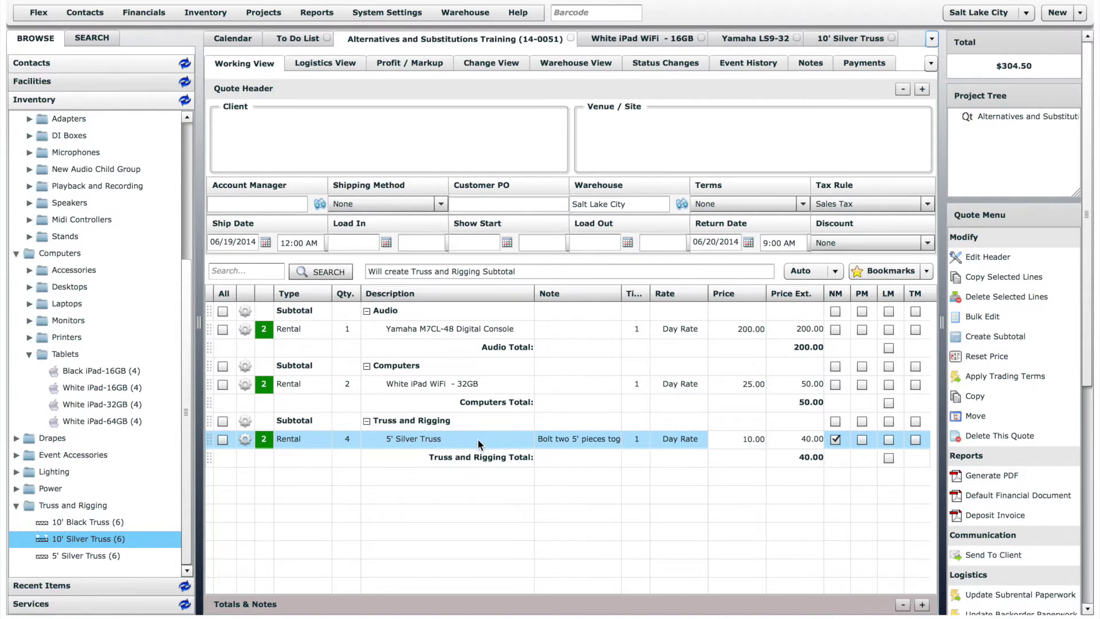
- Generate a PDF of the Alternatives and Substitutions Training quote
click(1005, 474)
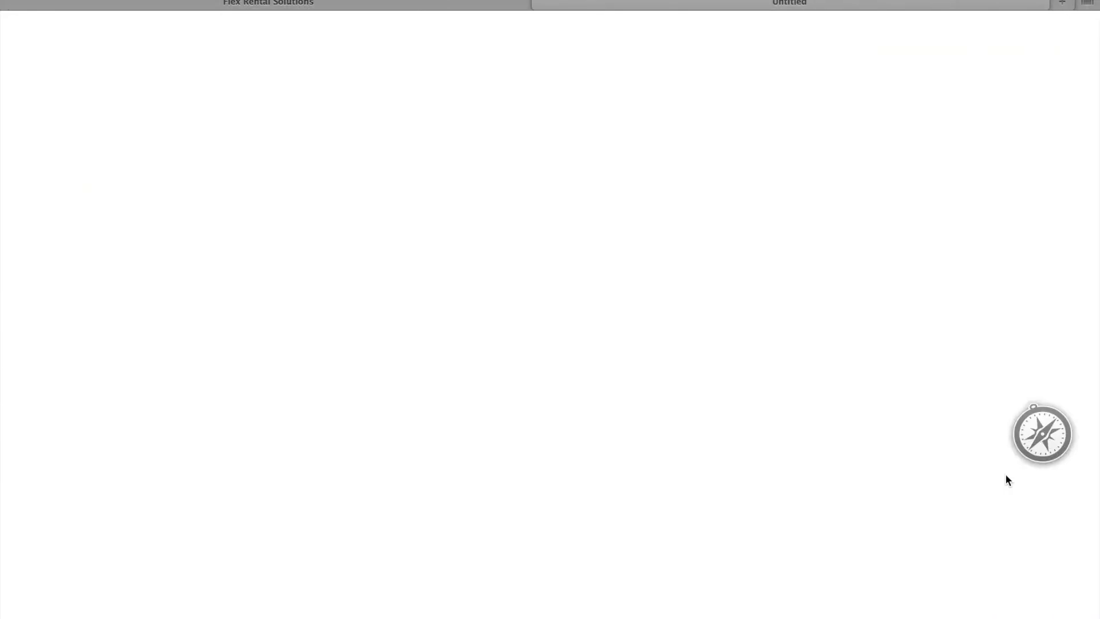